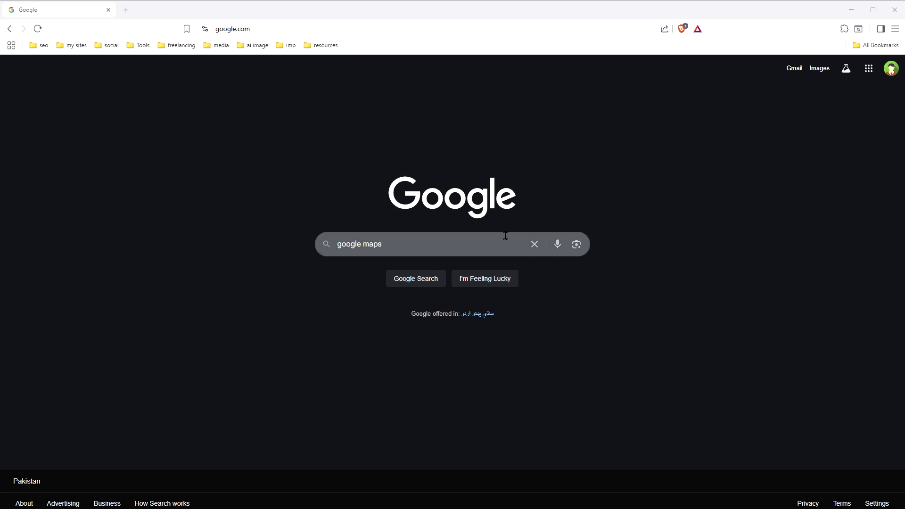
Step: Search for google maps, open Google Maps from the results, and open its main menu
click(506, 236)
key(Return)
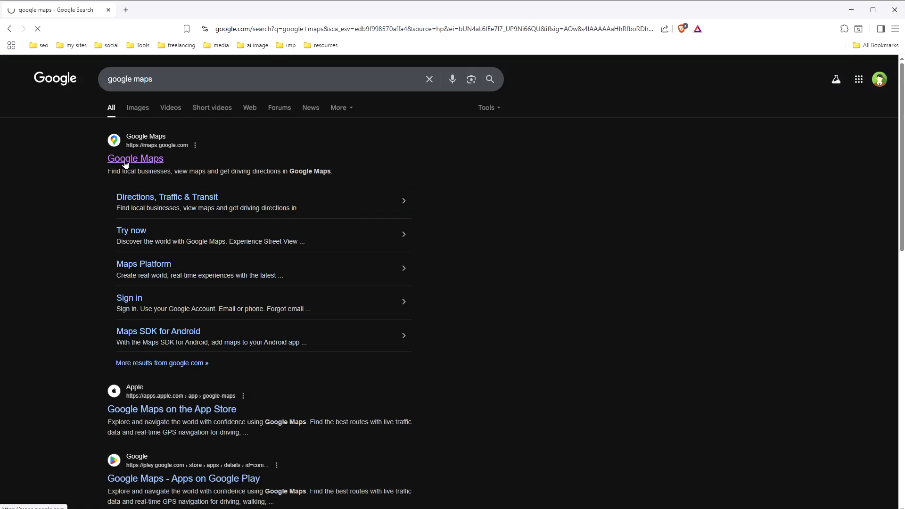
click(125, 164)
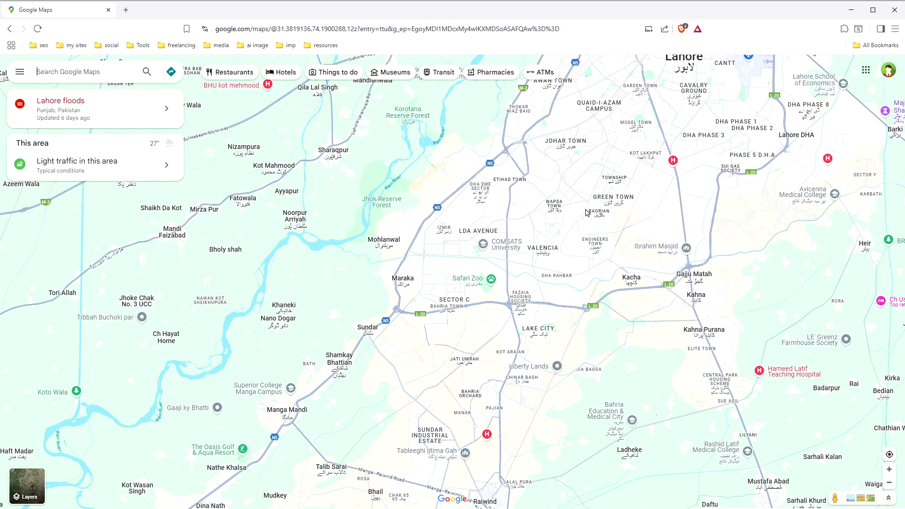
click(20, 76)
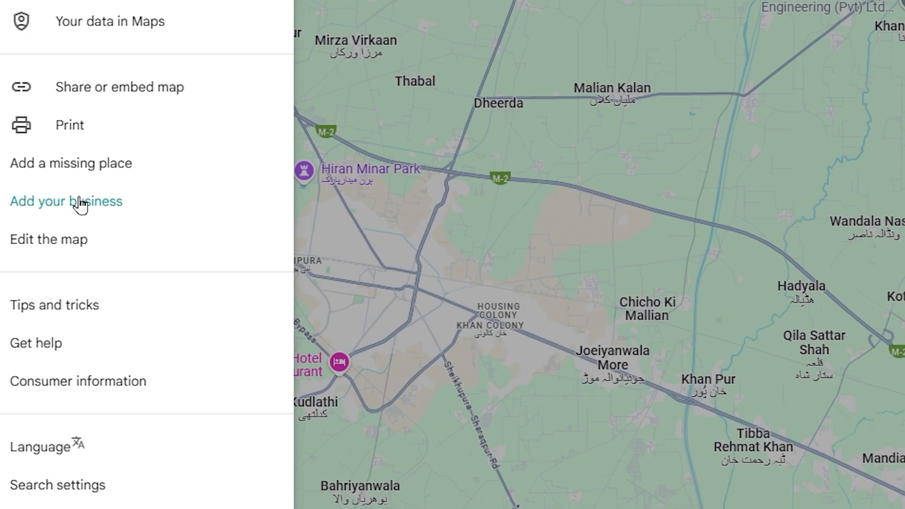
Step: Create the business WSP Sweets with the category Indian sweets shop
click(121, 206)
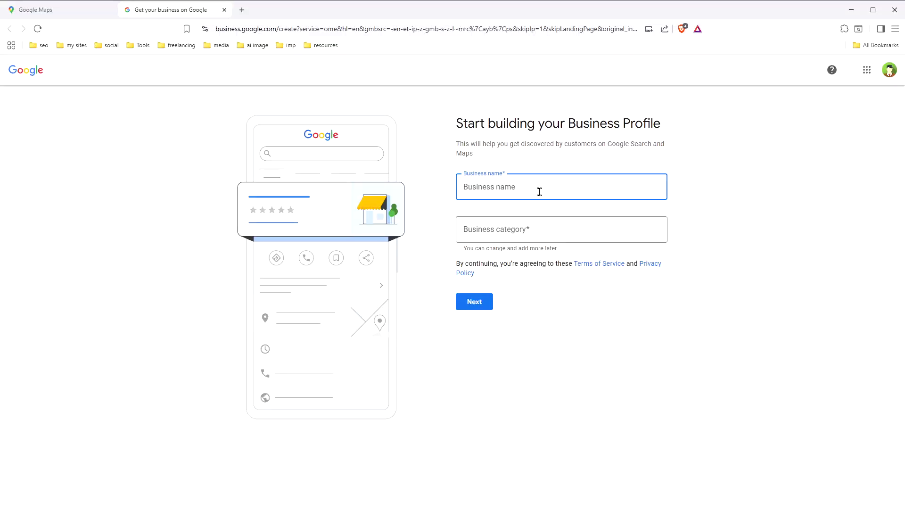
text(WSP )
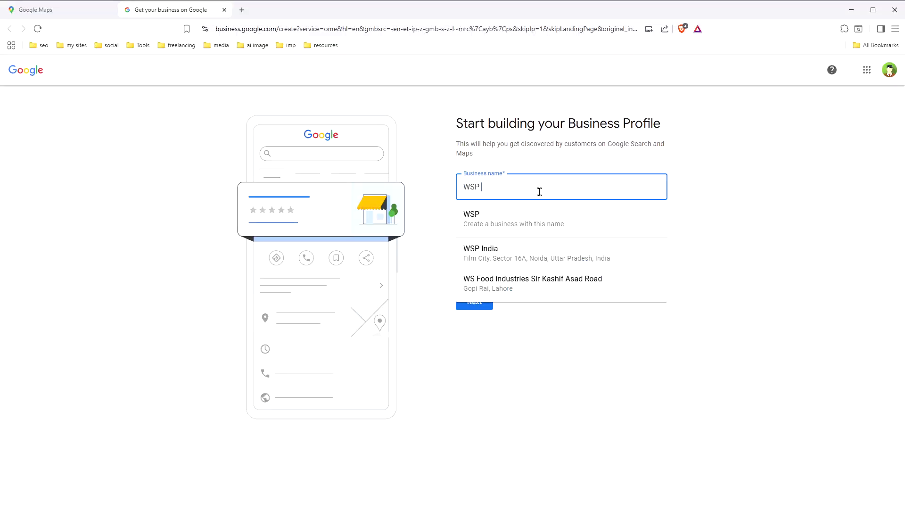
text(Sweets)
click(596, 221)
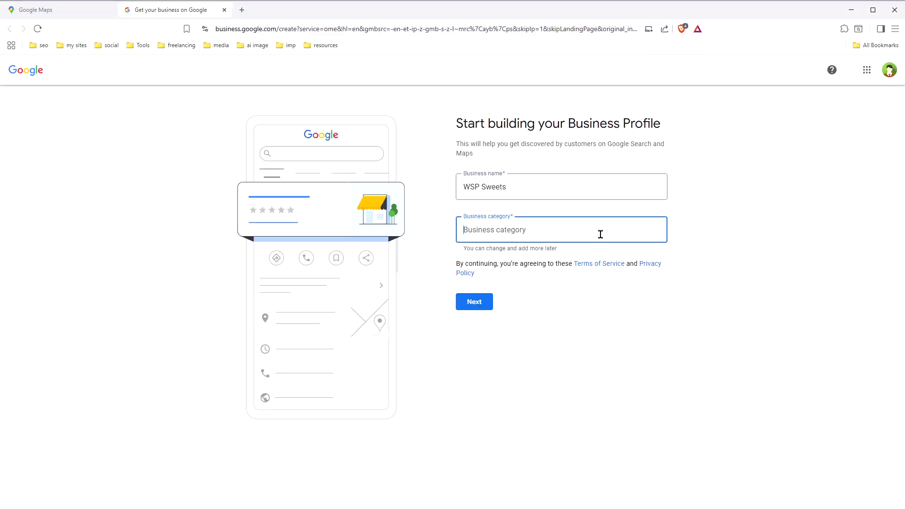
text(Sweets)
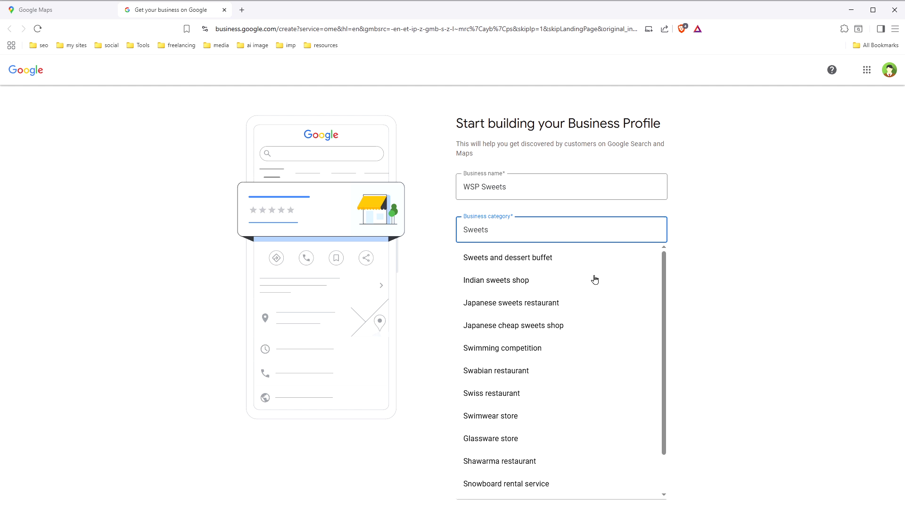
click(558, 281)
click(488, 305)
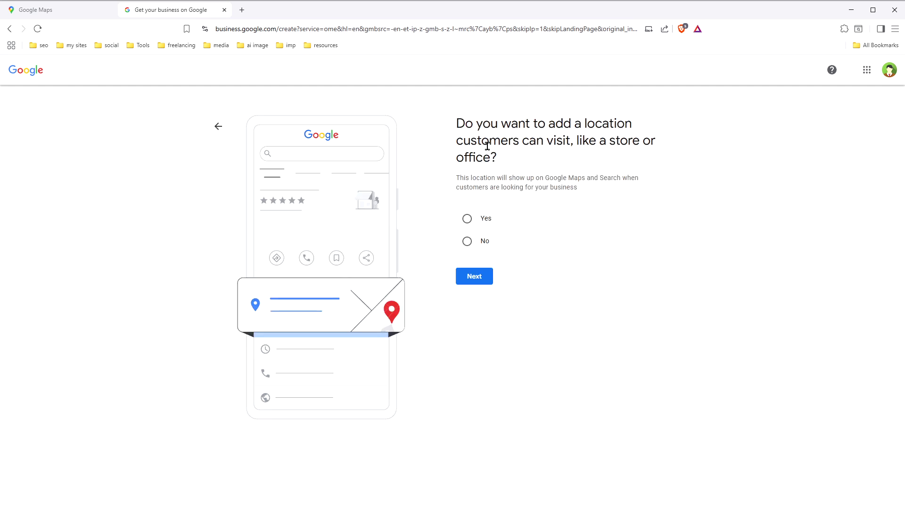
click(467, 219)
click(465, 277)
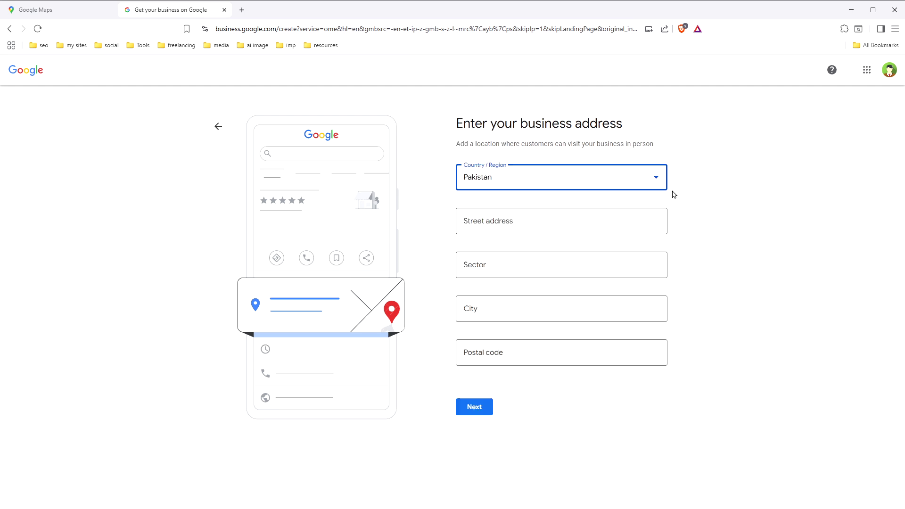
click(564, 222)
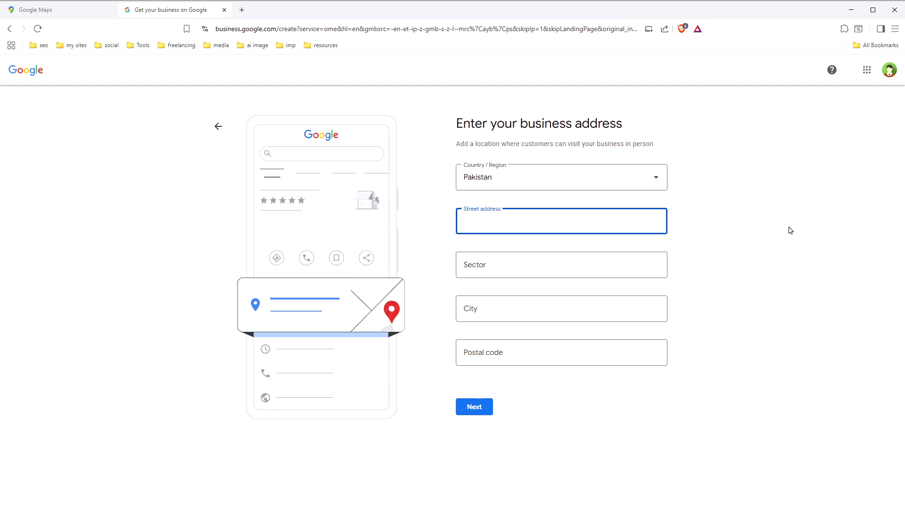
text(120 Model Town)
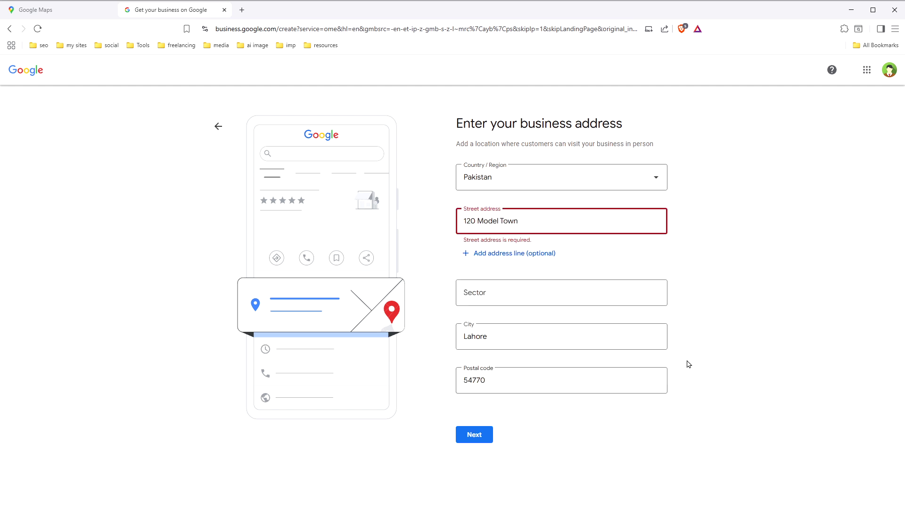
click(712, 367)
click(476, 441)
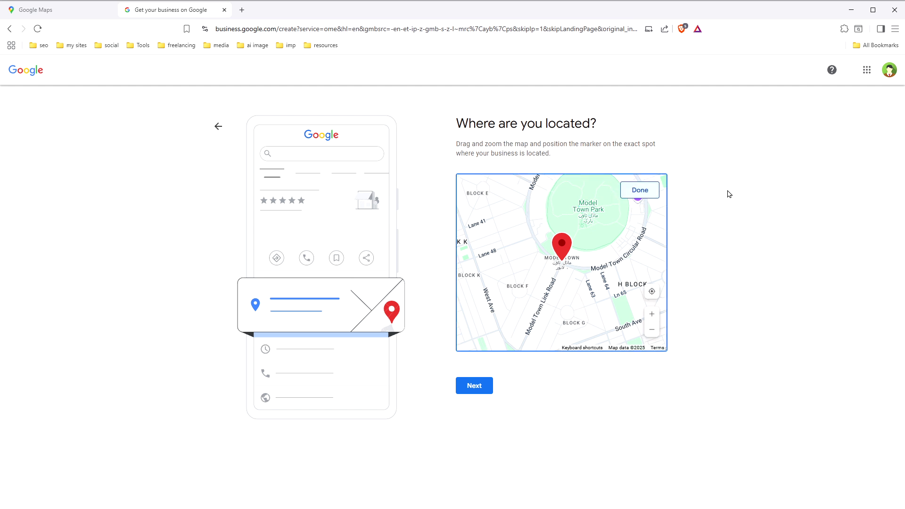
Step: Place the map pin beside Model Town Link Road near MEDLINE PHARMACY and confirm it
click(581, 267)
mouse_move(572, 265)
mouse_down()
mouse_move(575, 229)
mouse_move(574, 262)
mouse_up()
scroll(574, 264, up, 2)
scroll(574, 264, up, 2)
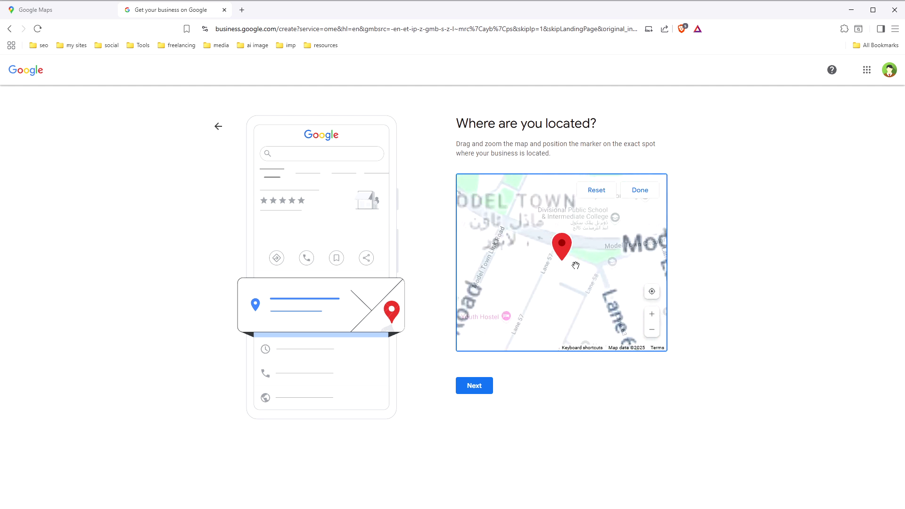
scroll(570, 278, up, 1)
mouse_move(569, 278)
mouse_down()
mouse_move(592, 293)
mouse_move(564, 282)
mouse_up()
scroll(564, 283, down, 1)
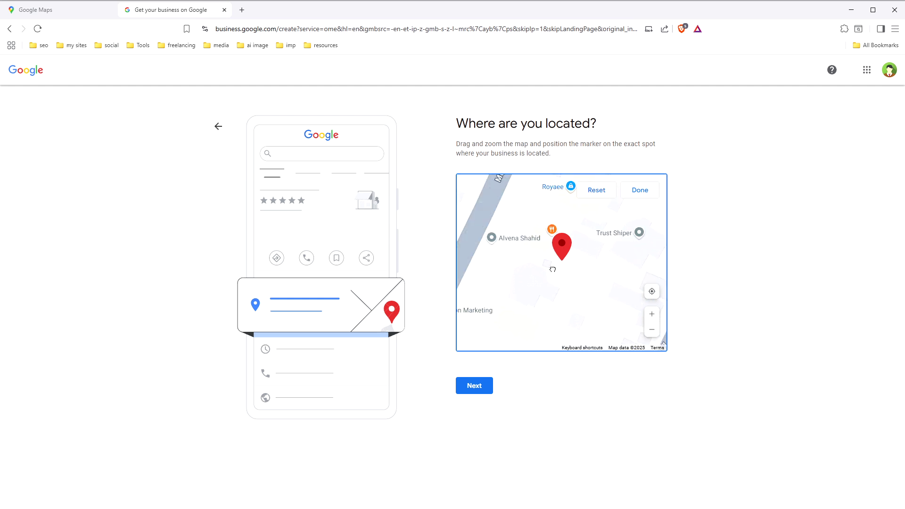
scroll(570, 301, up, 1)
mouse_move(574, 313)
mouse_down()
mouse_move(567, 323)
mouse_move(563, 302)
mouse_up()
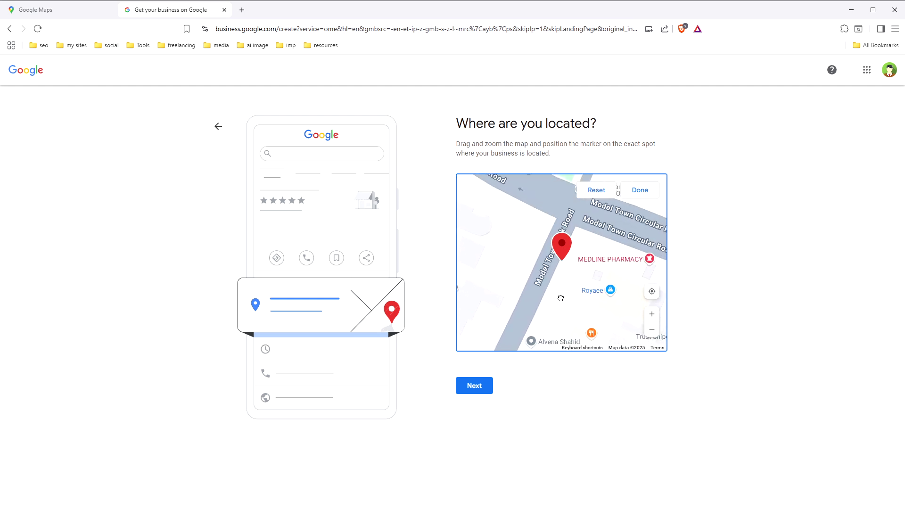
click(477, 385)
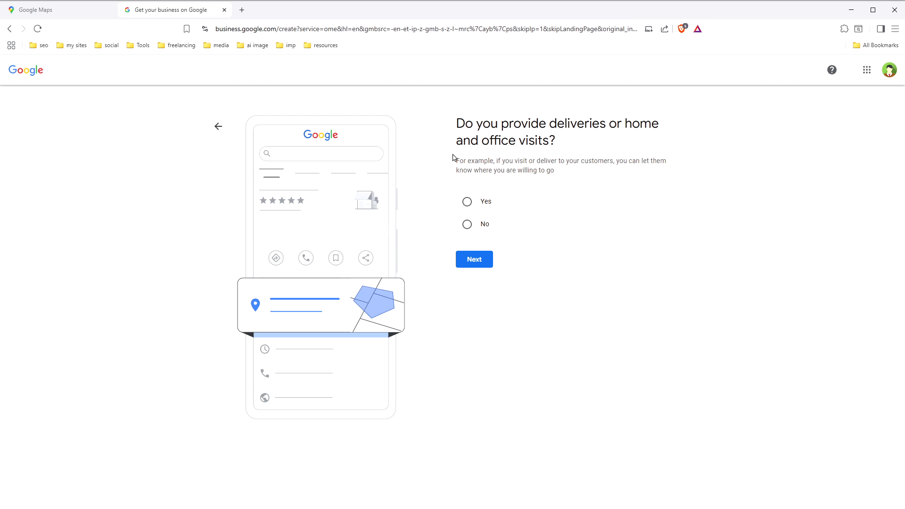
Step: Answer yes to deliveries, skip service areas and contact details, and postpone phone verification
click(468, 202)
click(489, 261)
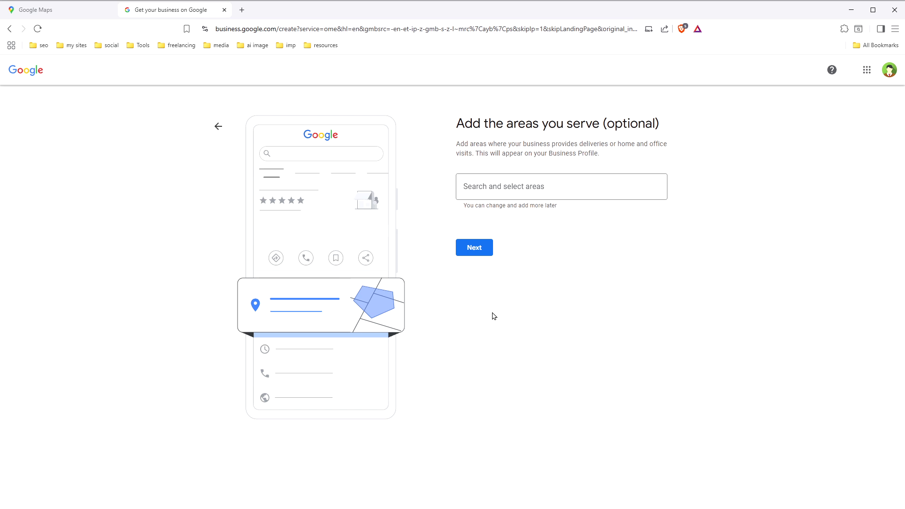
click(482, 250)
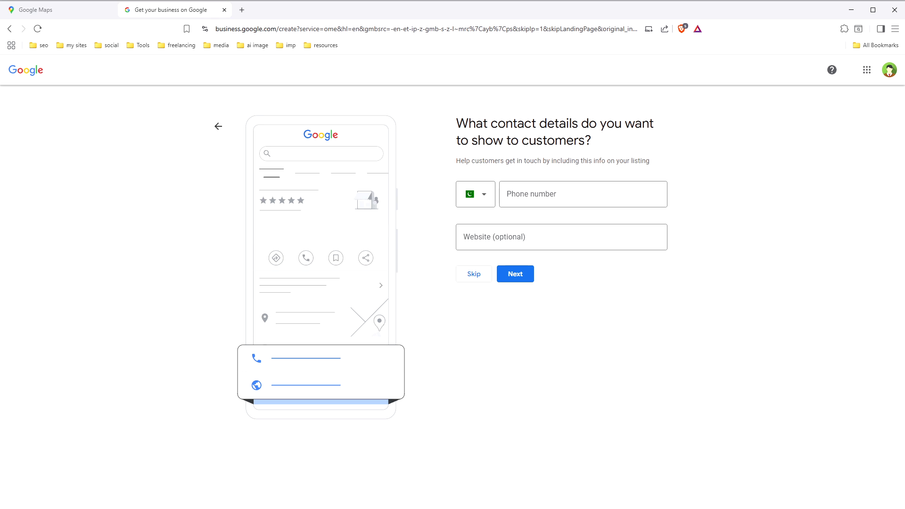
click(465, 278)
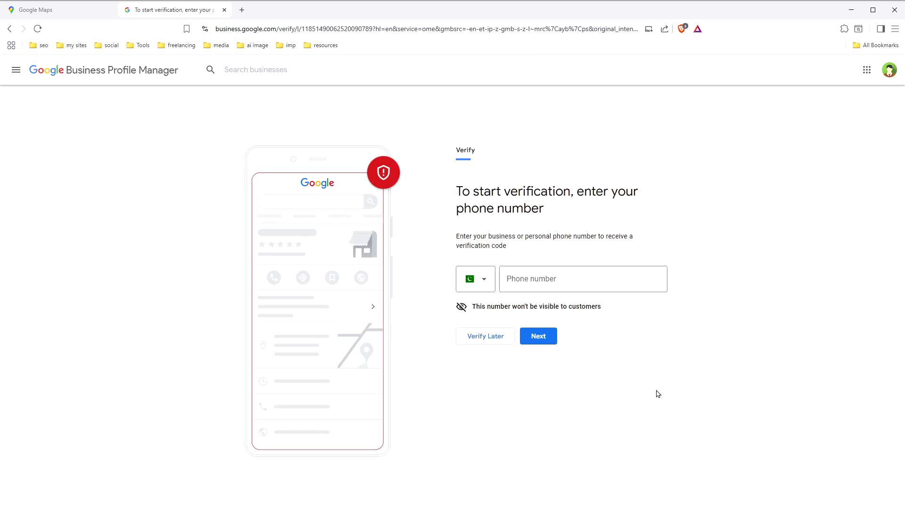
click(484, 338)
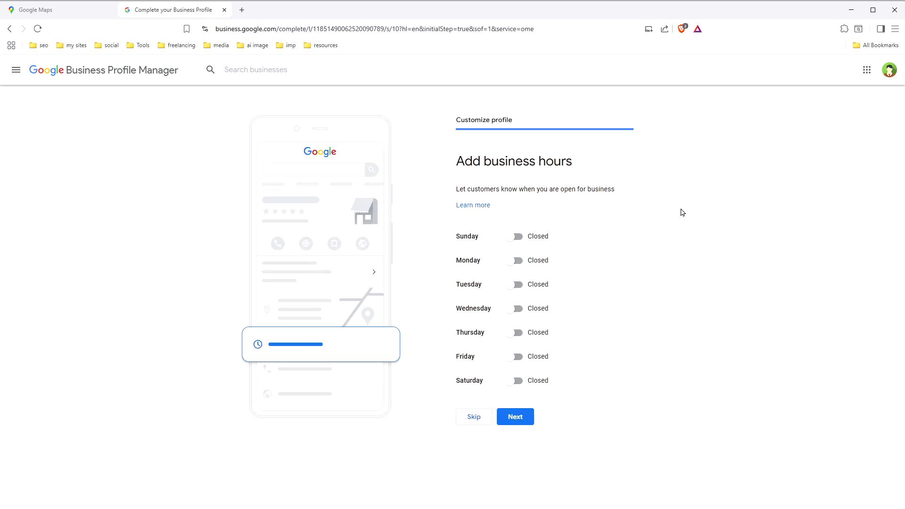
Step: Mark every day from Sunday through Saturday as open
click(515, 260)
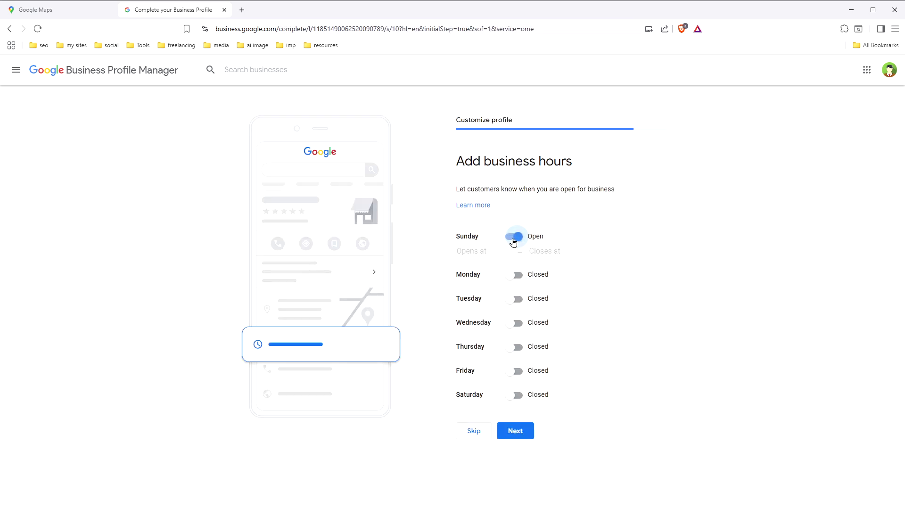
click(514, 299)
click(514, 337)
click(515, 376)
click(515, 414)
scroll(649, 398, down, 1)
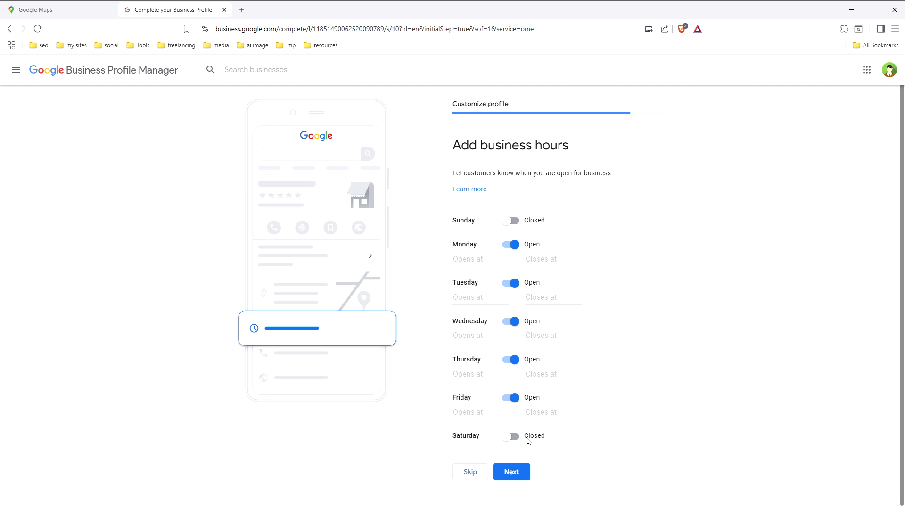
click(512, 436)
click(513, 220)
scroll(488, 325, down, 5)
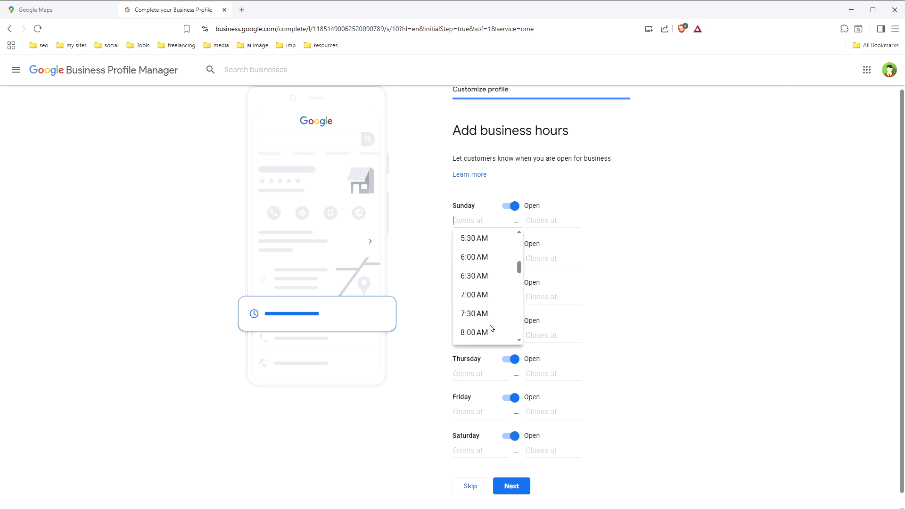
Step: Set Sunday's hours to 8:00 AM – 10:00 PM
click(489, 336)
click(543, 215)
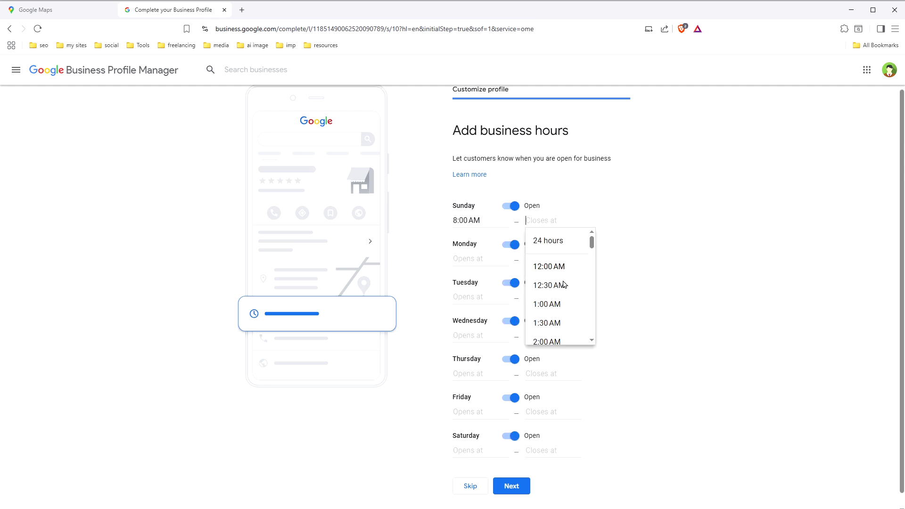
scroll(562, 285, down, 5)
scroll(563, 285, down, 12)
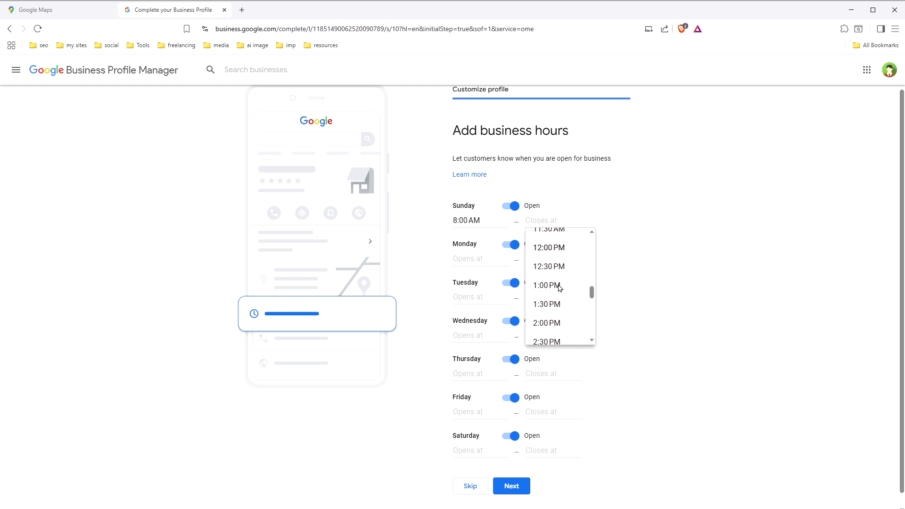
click(576, 295)
Step: Apply 8:00 AM – 10:00 PM to the remaining days and save the hours
click(473, 297)
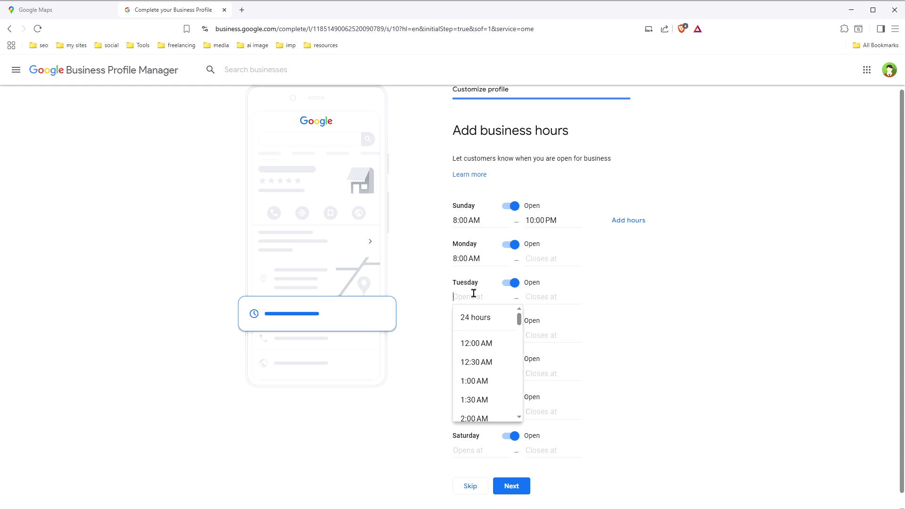
text(8:00 AM)
click(691, 327)
scroll(613, 330, down, 1)
click(473, 321)
text(8:00 AM)
click(572, 285)
text(10:00 PM)
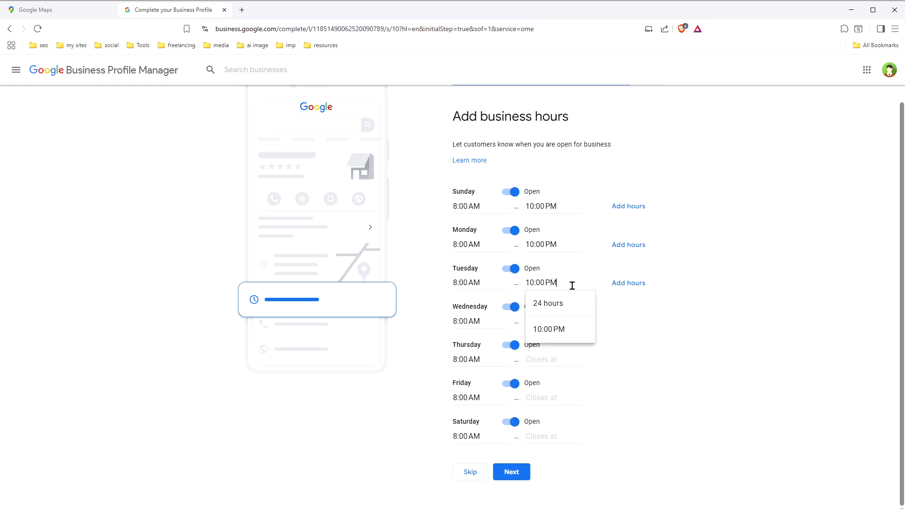
click(687, 307)
click(550, 321)
text(10:00 PM)
click(708, 336)
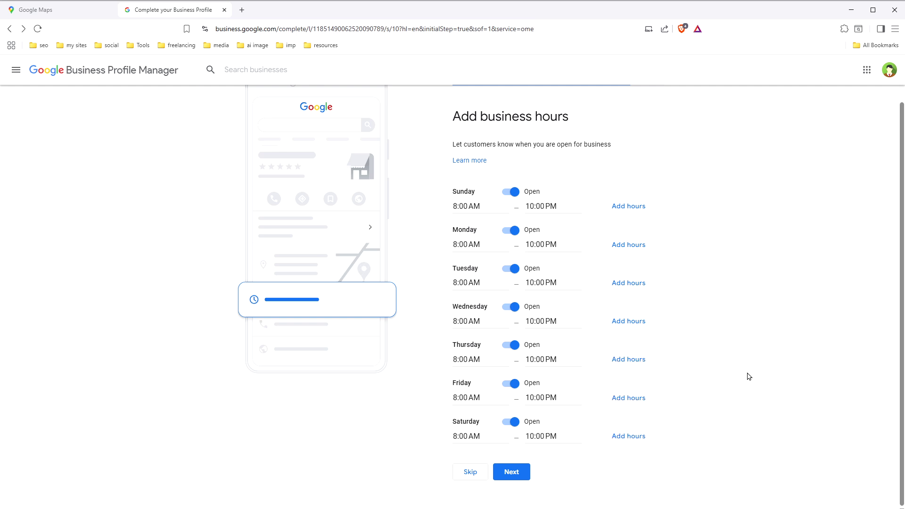
click(531, 477)
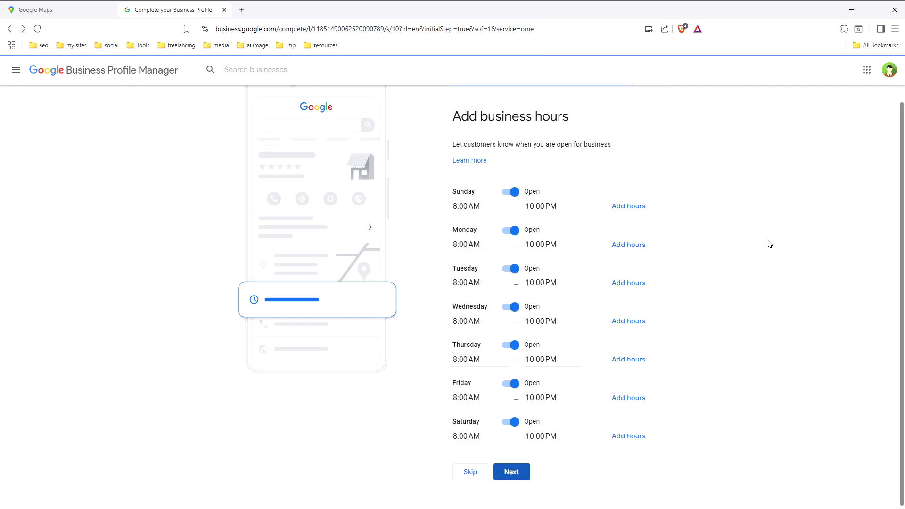
triple_click(674, 165)
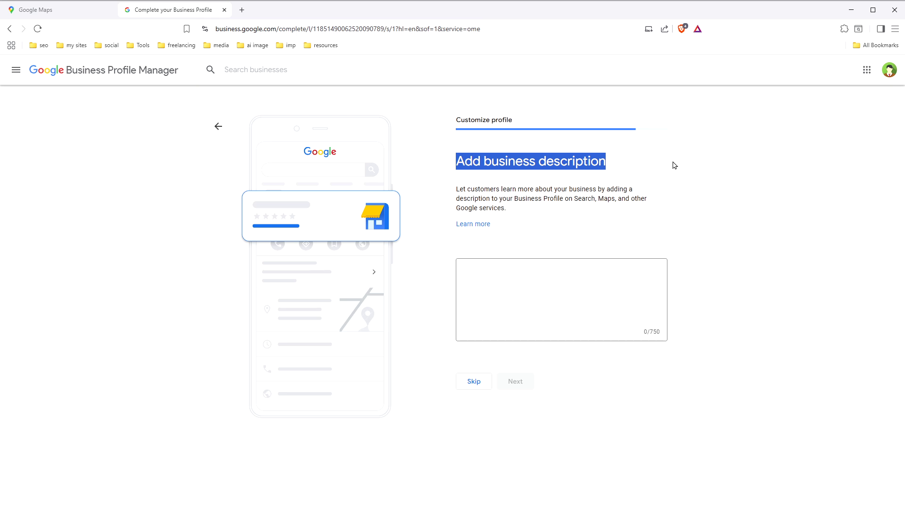
Step: Enter the business description 'Just a test' and continue
click(612, 269)
text(Just a test)
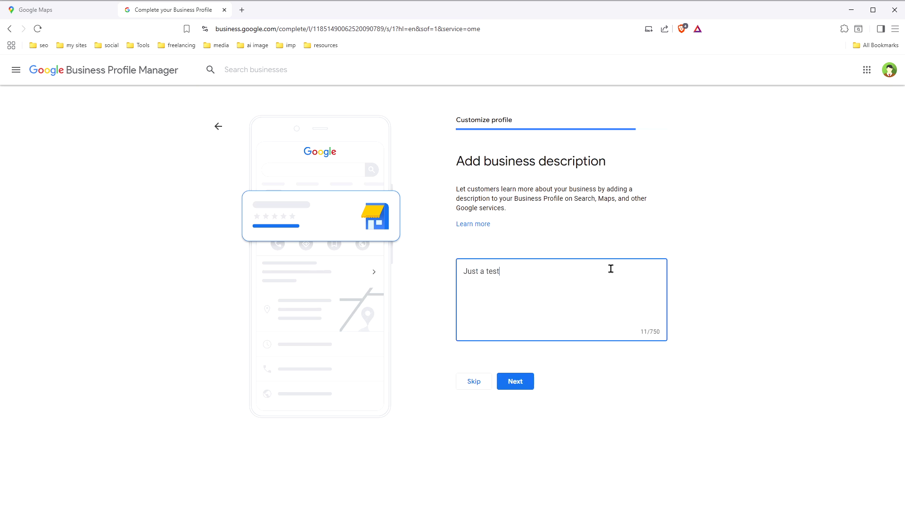
key(Tab)
key(Tab)
key(Return)
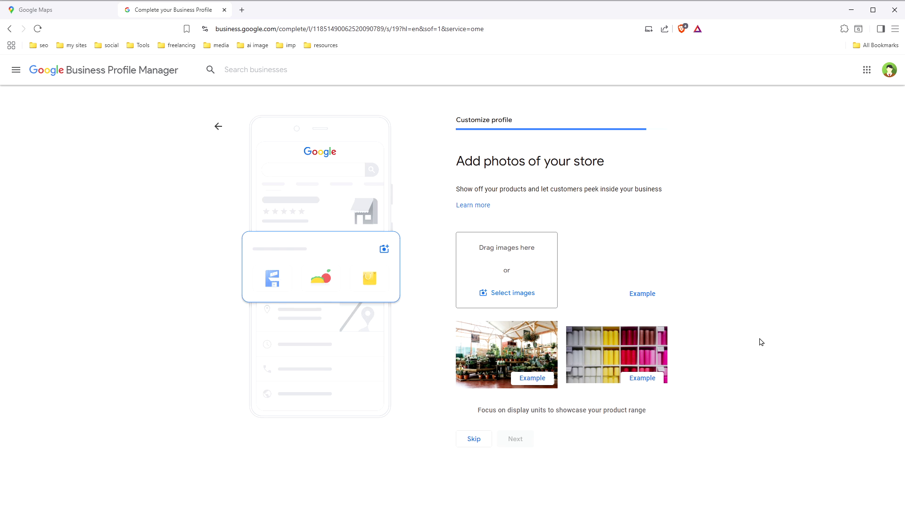
Step: Upload two store photos and decline the Google Workspace offer
click(526, 293)
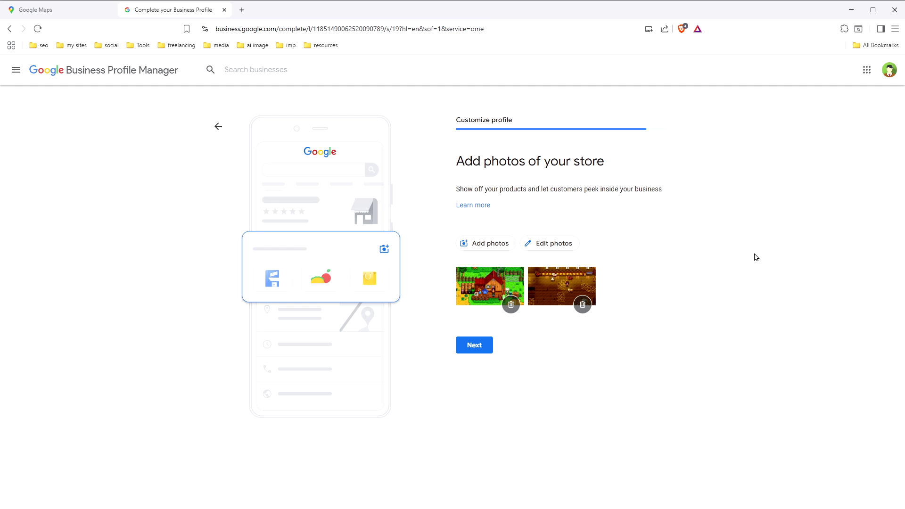
click(474, 345)
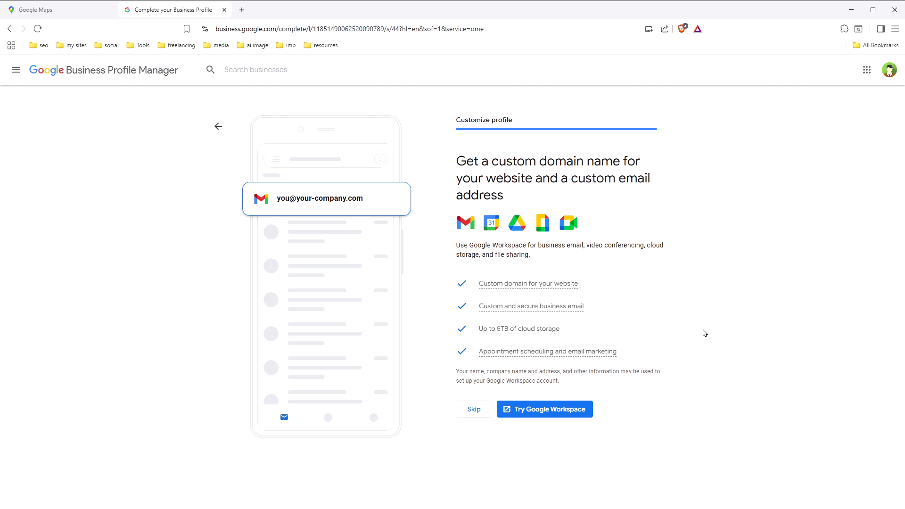
click(473, 413)
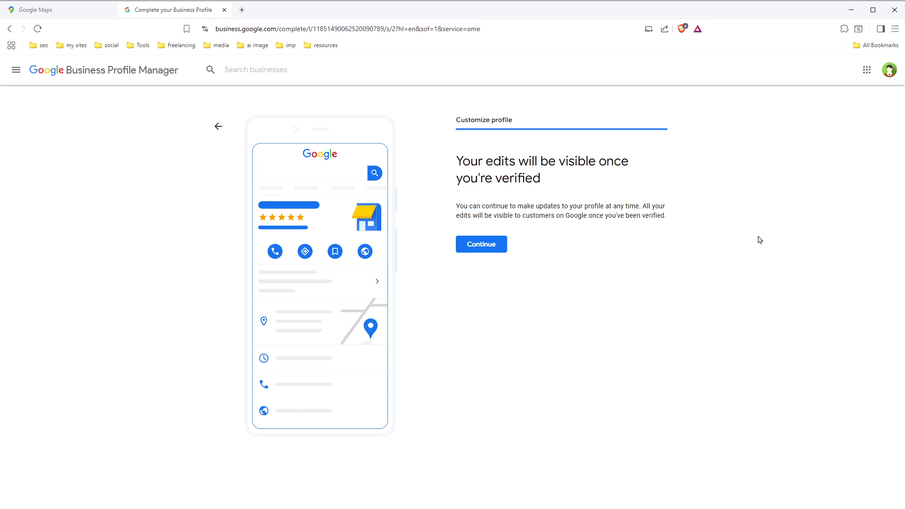
Step: Finish setup and view the new WSP Sweets profile in Google Search
click(487, 245)
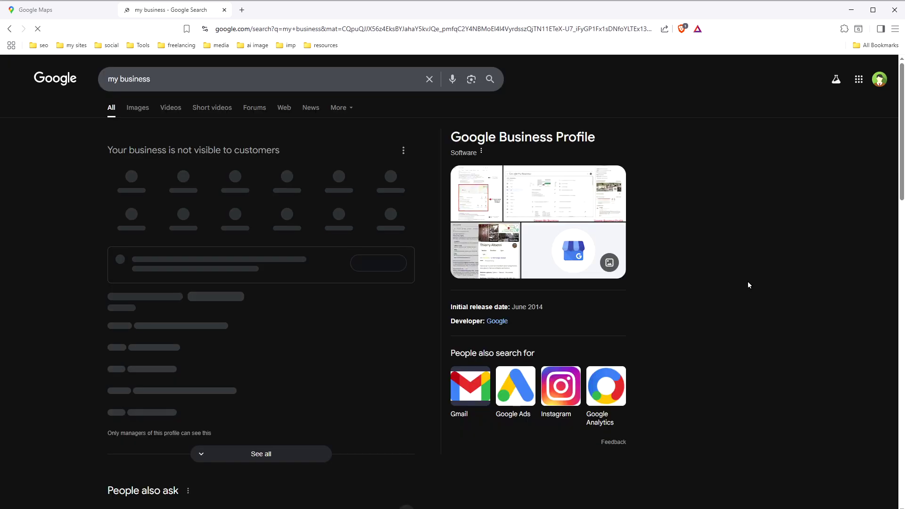